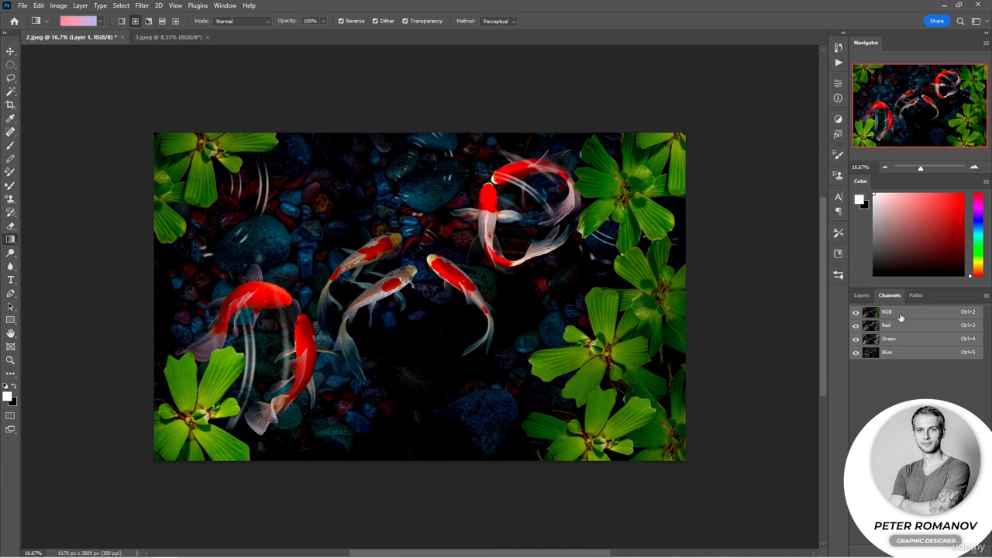
View the koi image's Blue and Red channels alone and in paired combinations, ending with the full RGB composite shown.
click(909, 353)
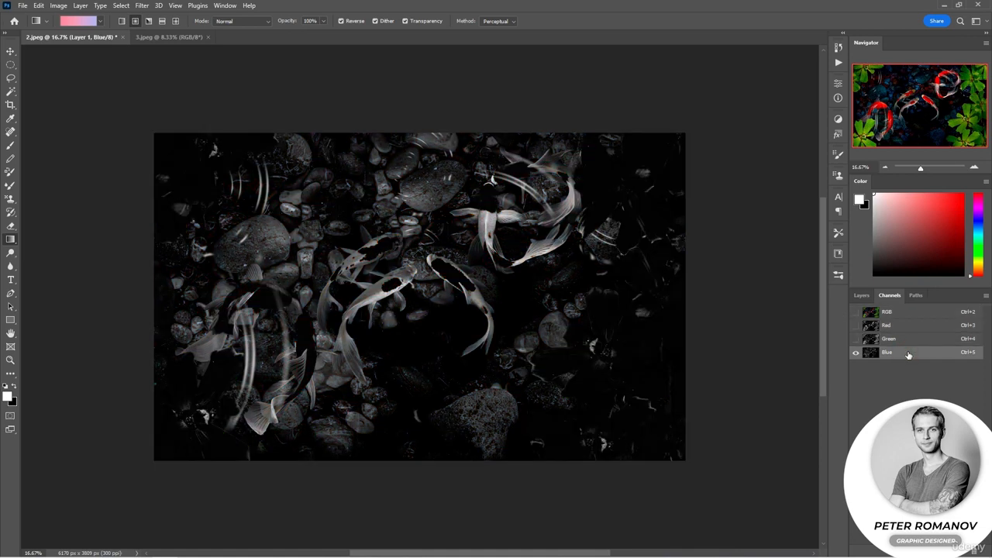
click(915, 327)
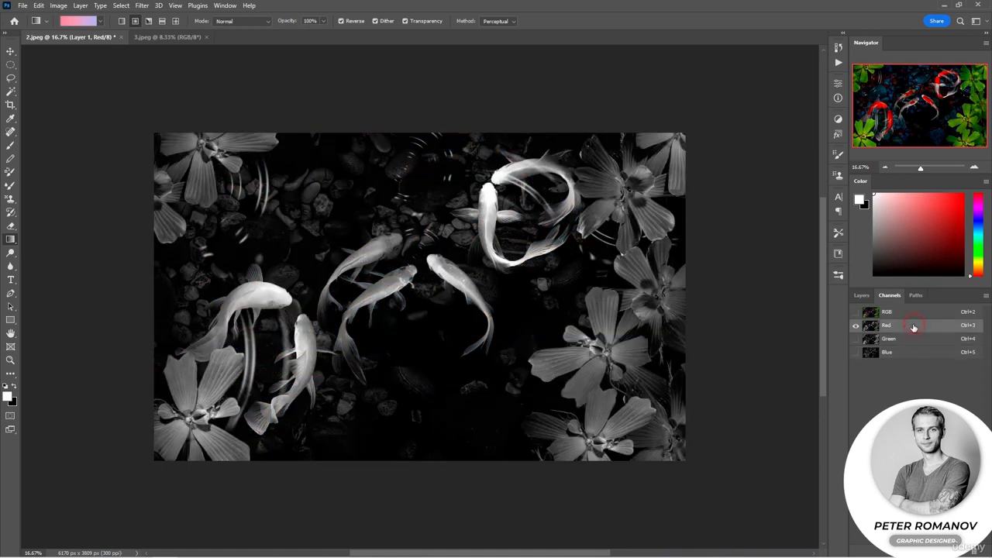
click(855, 353)
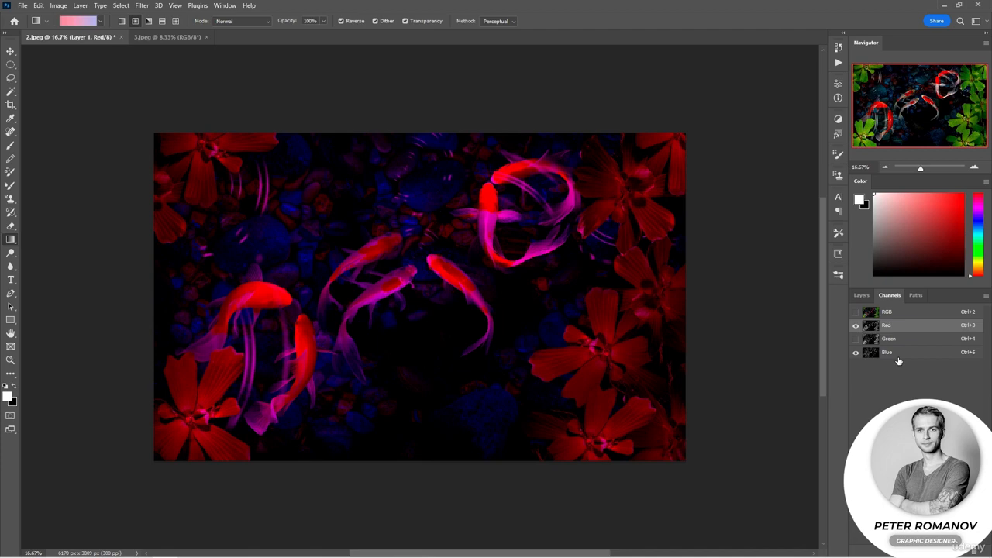
click(856, 326)
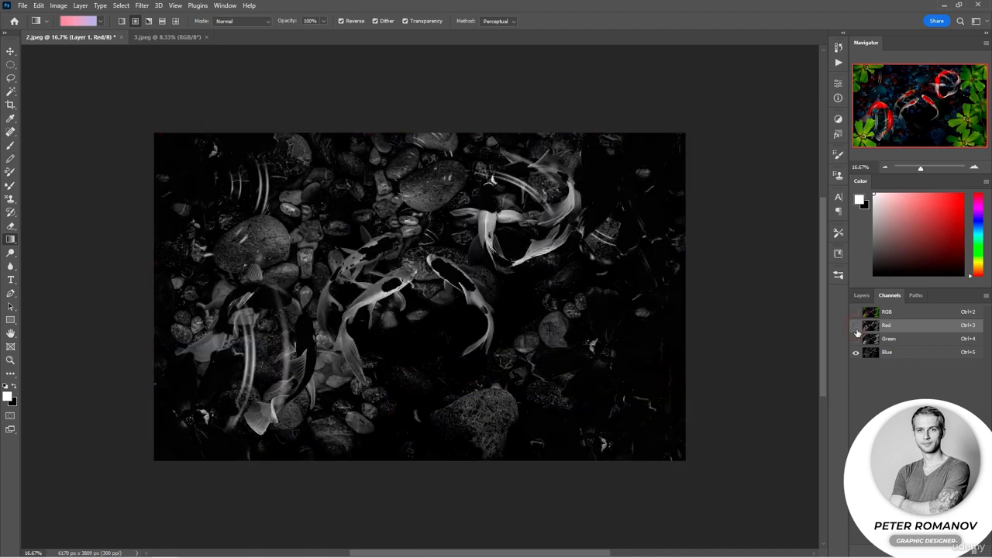
click(856, 339)
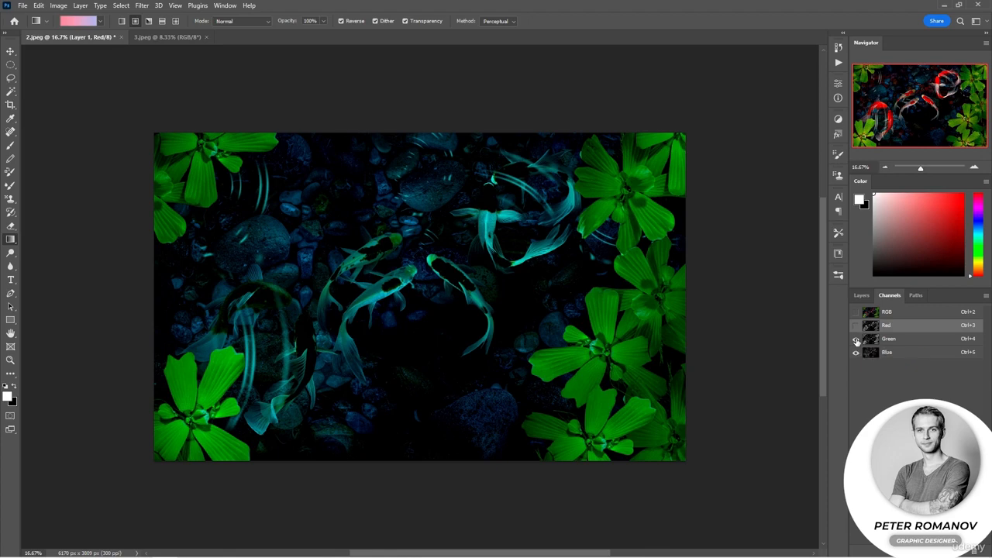
click(856, 312)
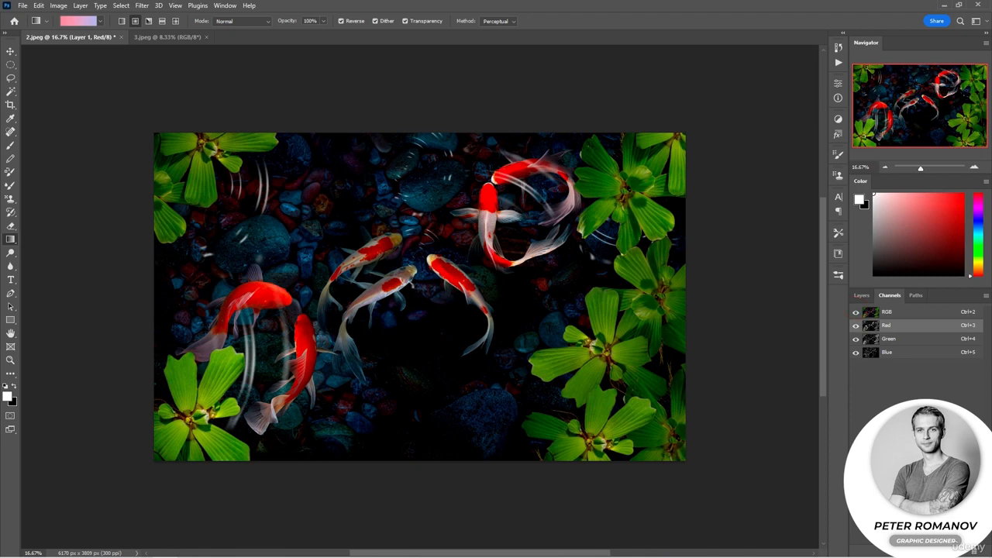
Examine the koi image's Red, Green and Blue channels one at a time, going through them twice.
click(906, 327)
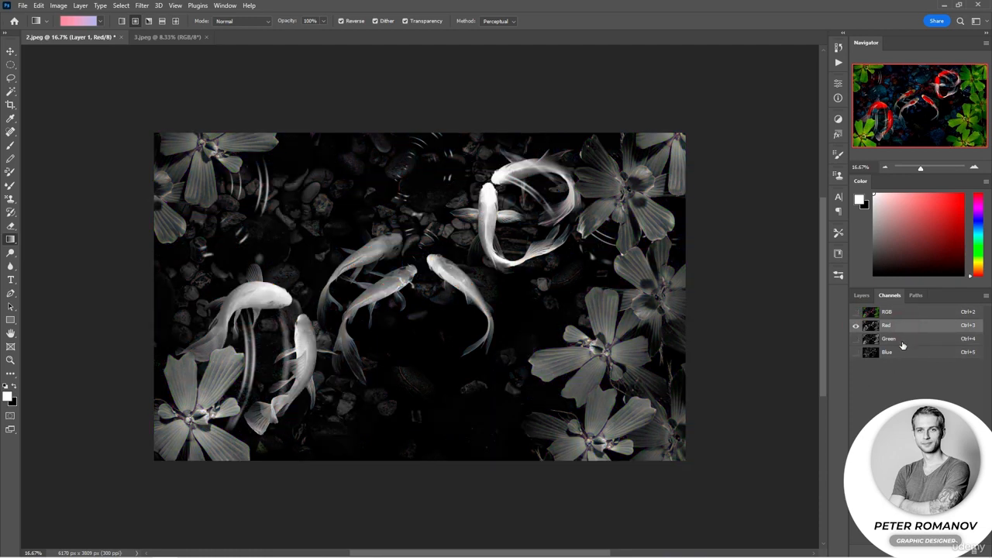
click(903, 341)
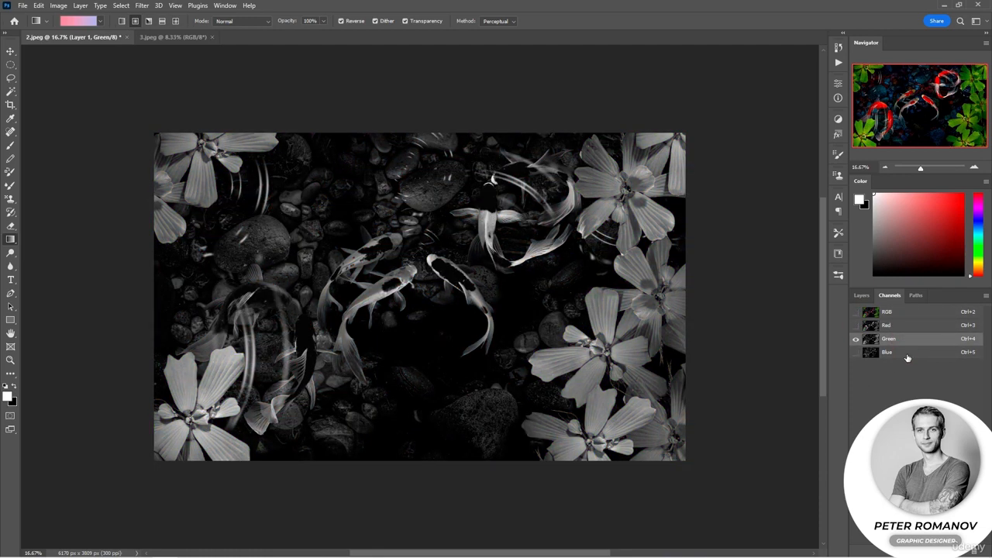
click(907, 356)
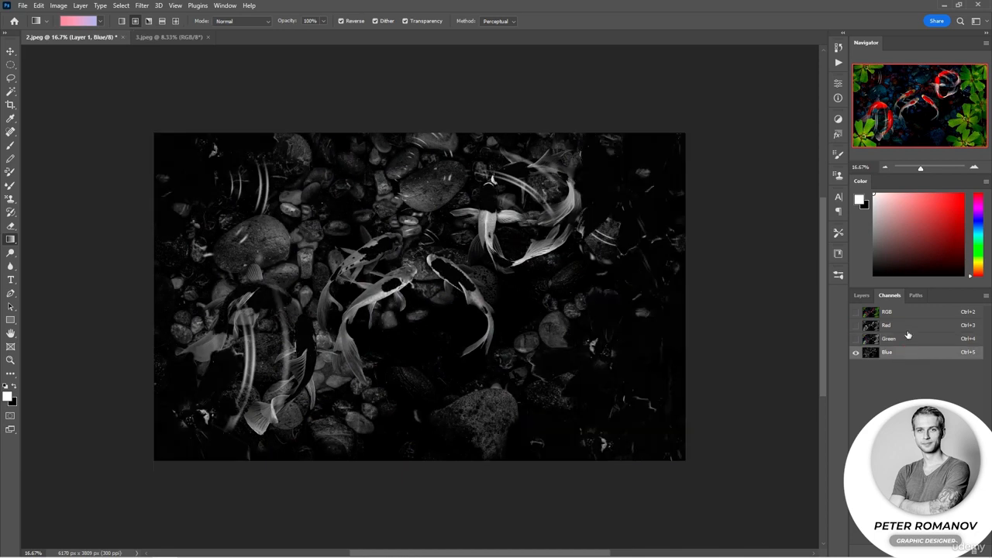
click(908, 326)
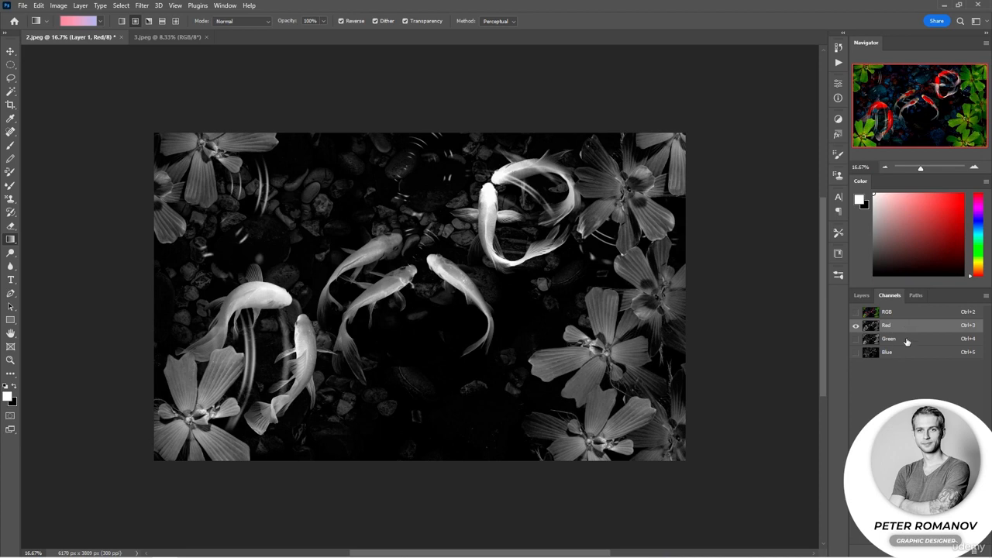
click(907, 340)
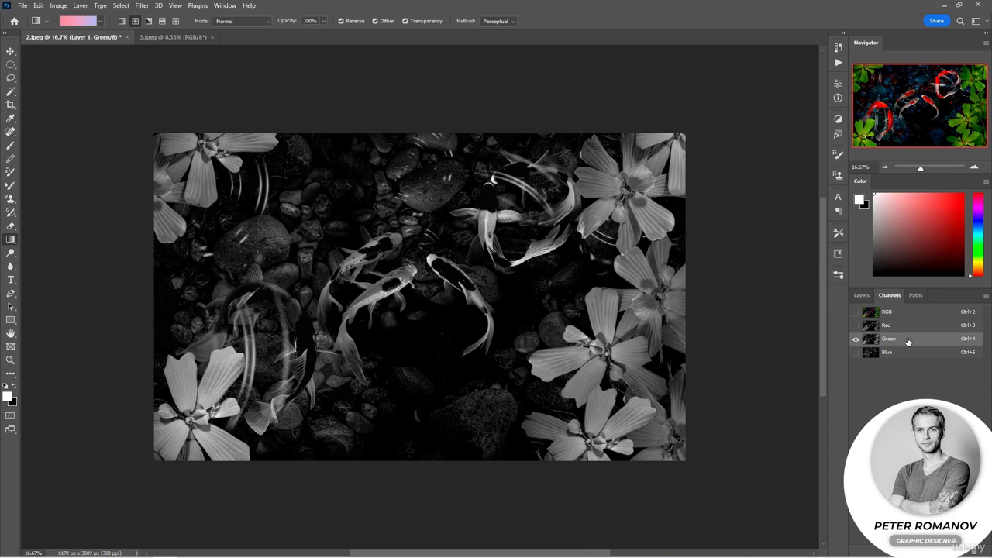
click(889, 356)
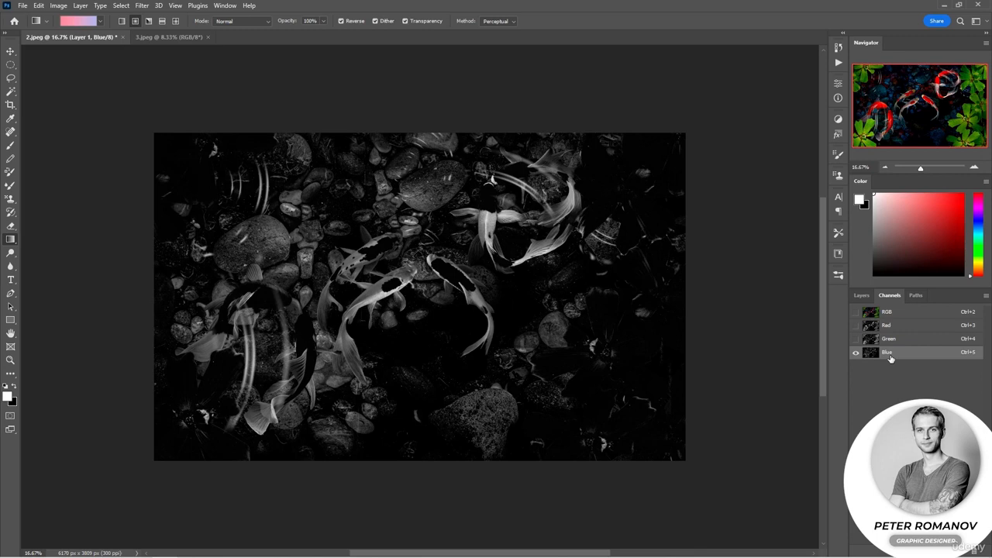
Switch to 3.jpeg and start a Magic Wand selection inside the turquoise balloon with a tolerance of 9.
click(169, 37)
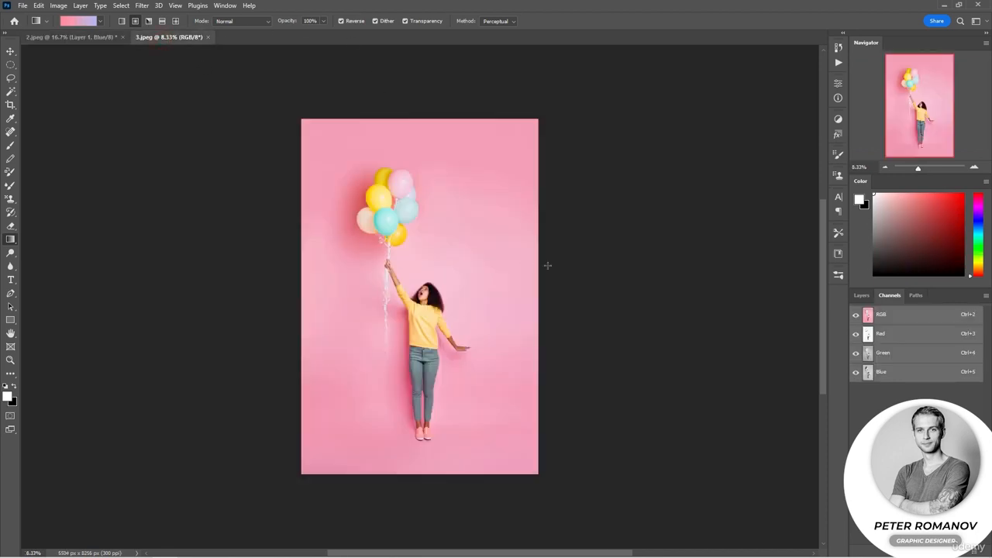
click(974, 167)
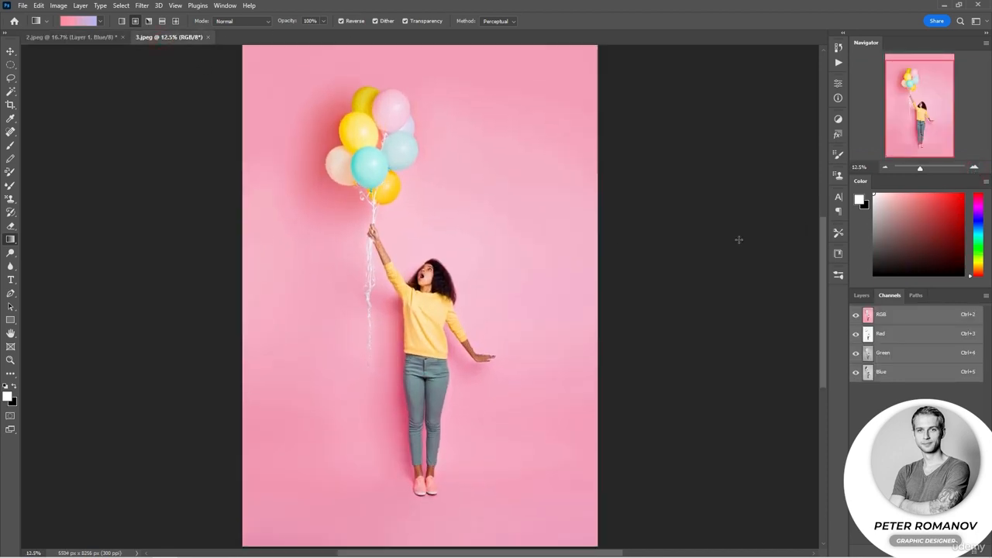
click(8, 92)
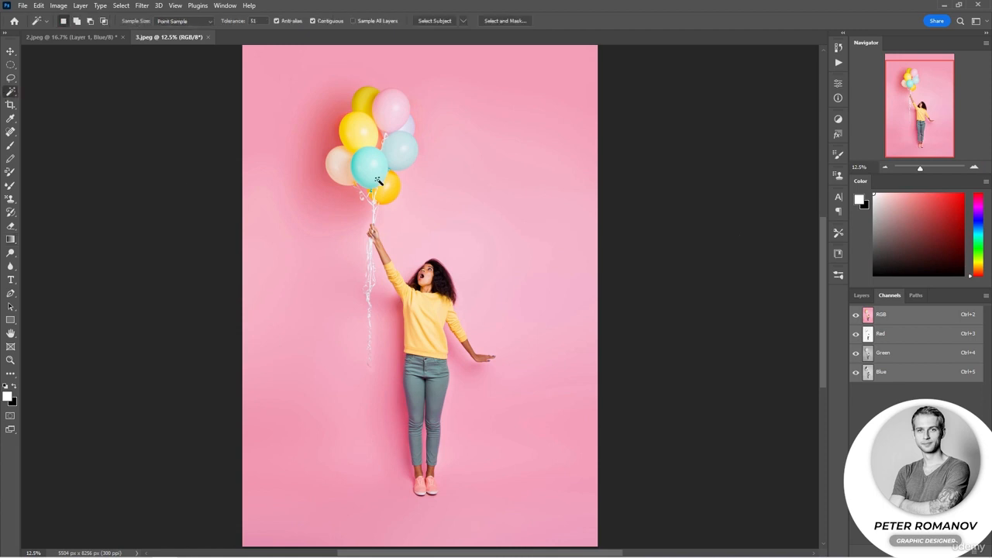
click(461, 208)
click(378, 172)
drag(245, 22, 238, 22)
click(379, 171)
Extend the Magic Wand selection over the whole turquoise balloon and save the selection as an alpha channel.
scroll(379, 172, up, 5)
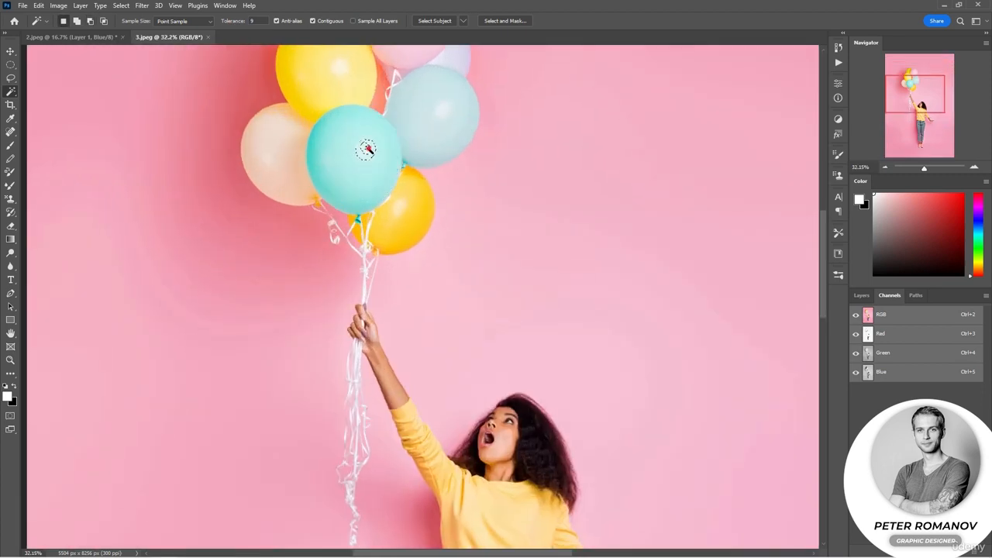
shift+click(359, 159)
shift+click(326, 172)
shift+click(337, 198)
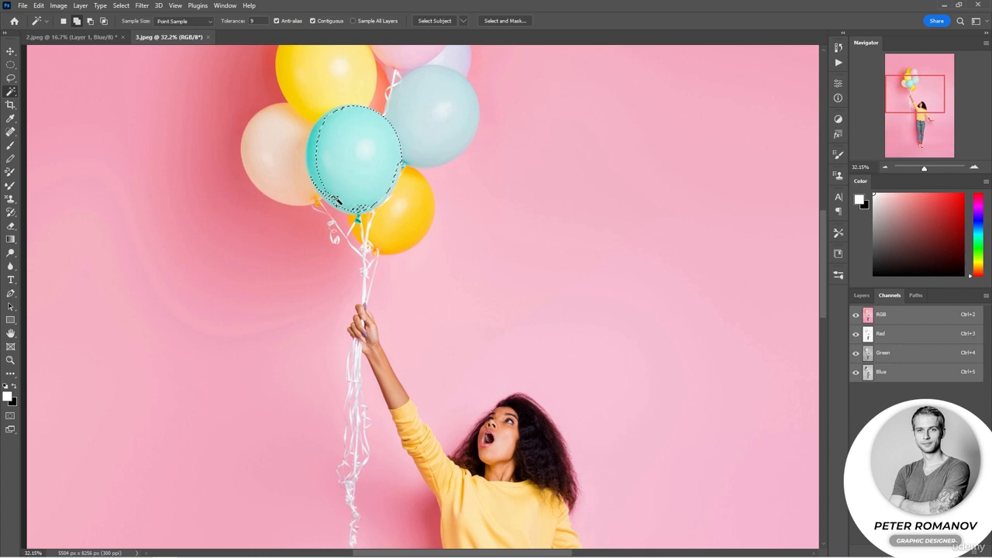
shift+click(317, 164)
shift+click(313, 147)
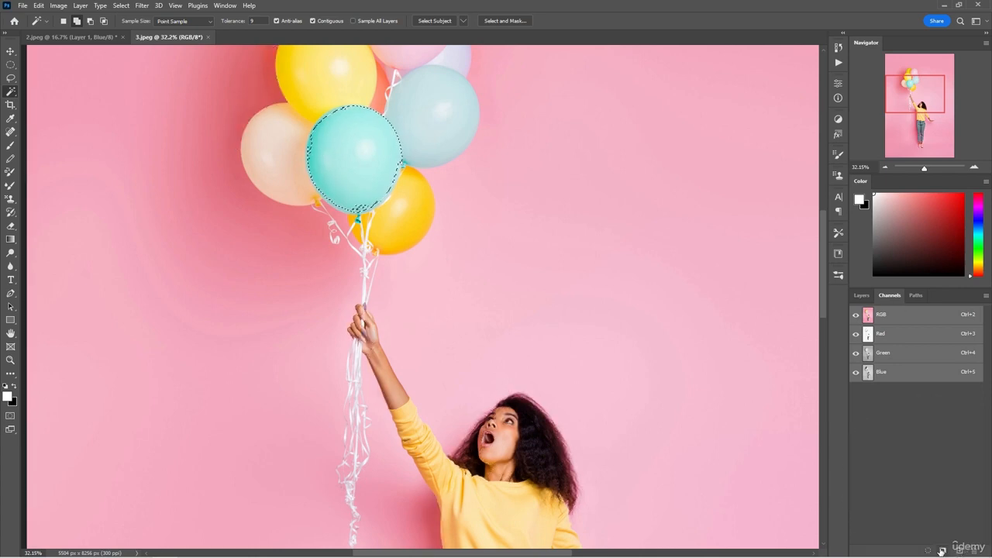
click(941, 551)
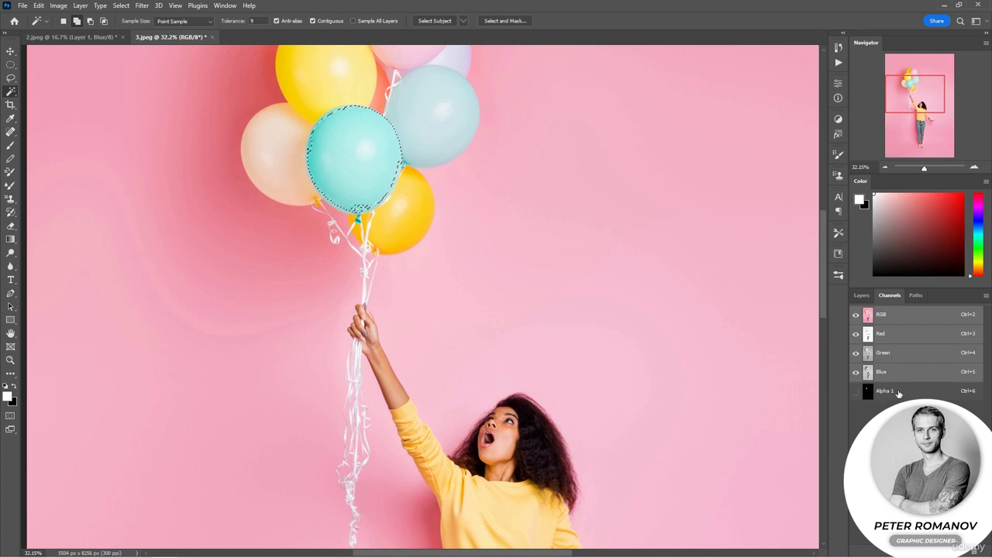
Drop the balloon selection, duplicate the entire Background layer and desaturate the copy.
click(862, 296)
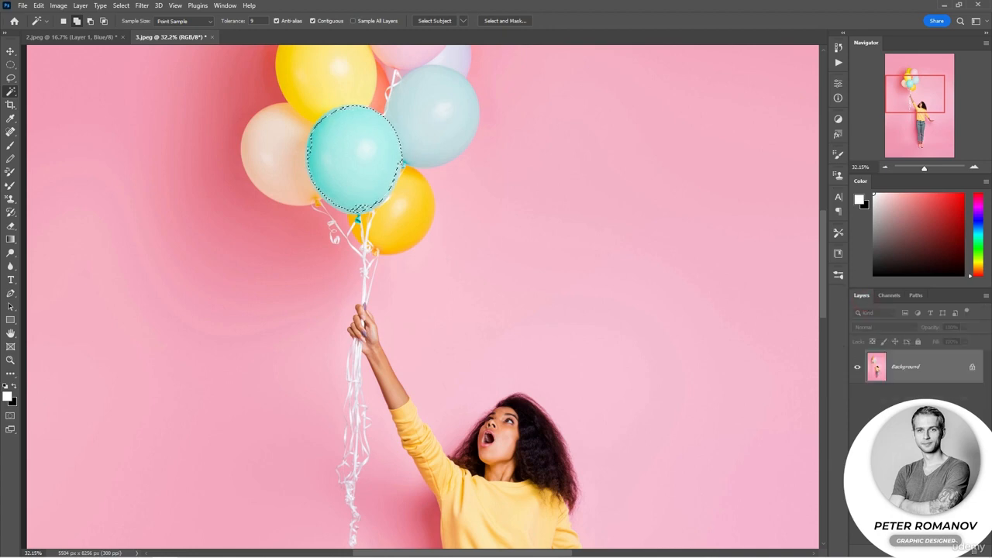
key(ctrl+j)
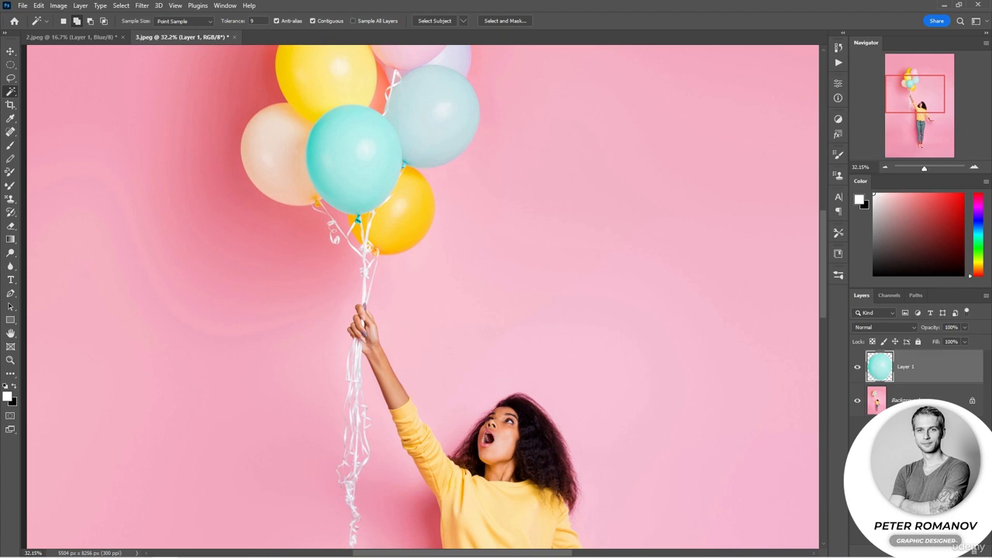
key(ctrl+z)
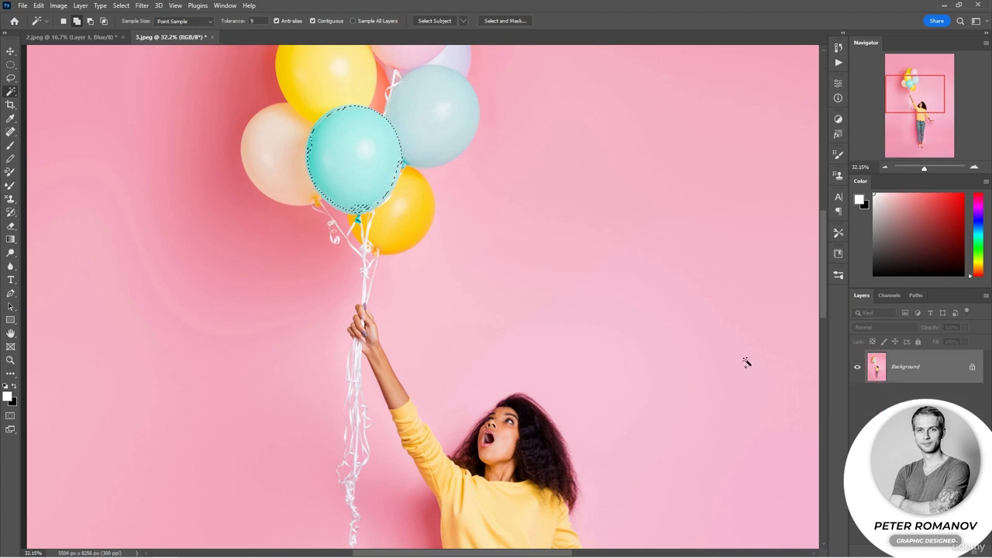
key(l)
click(677, 339)
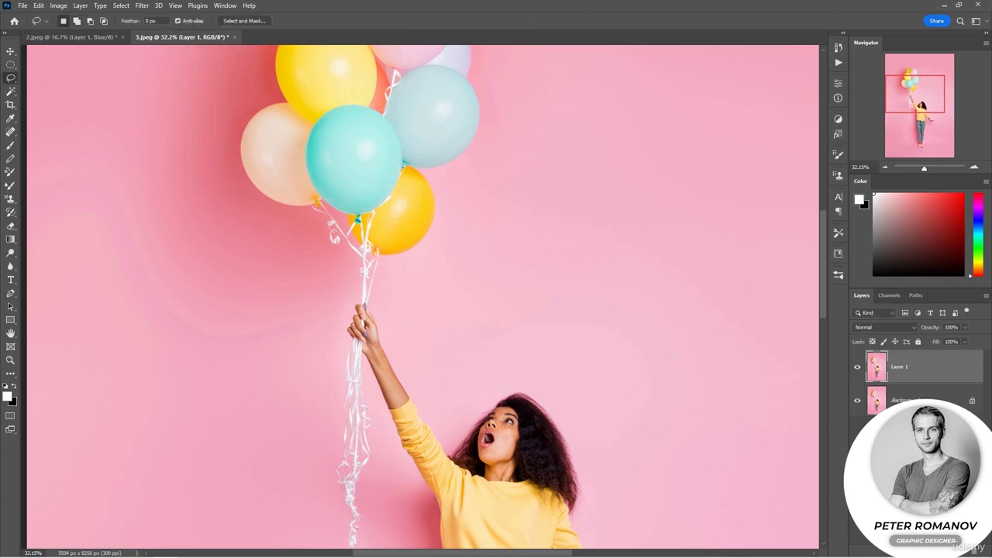
key(ctrl+shift+u)
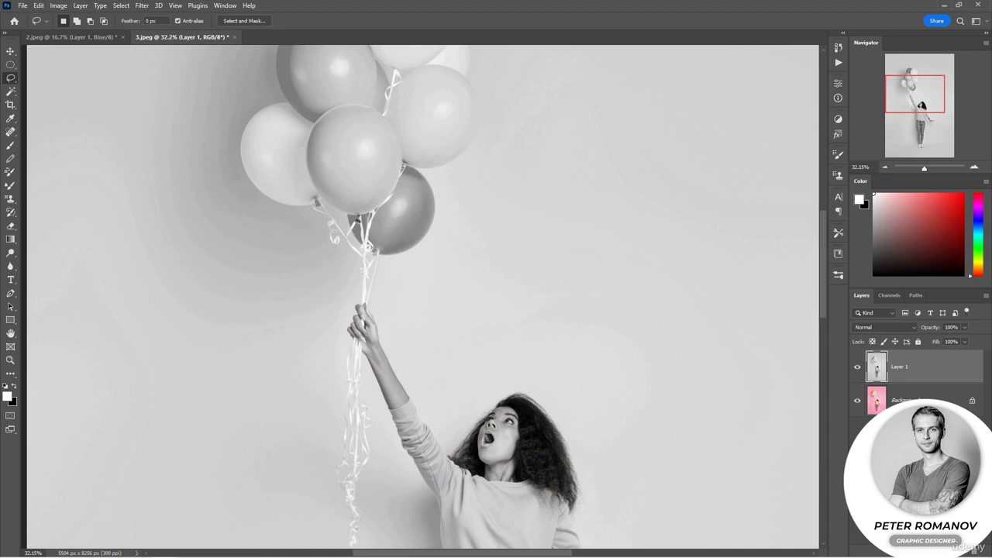
Load the balloon selection from the Alpha 1 channel and return to the layer list.
click(900, 458)
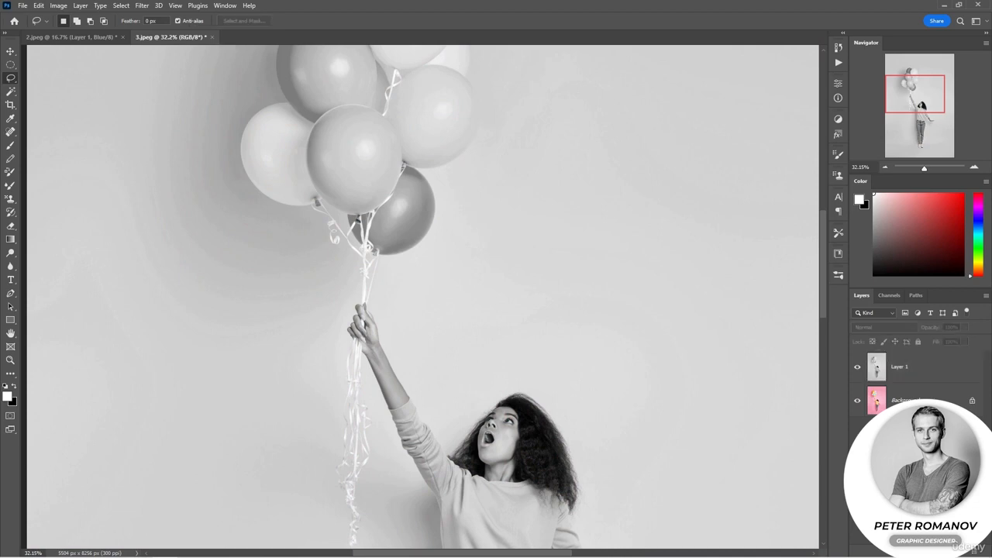
click(883, 299)
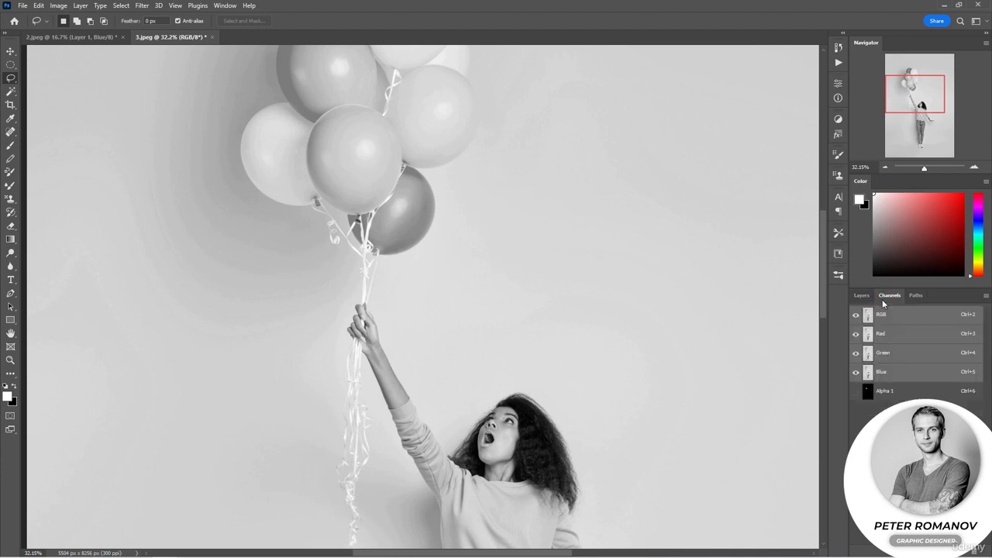
ctrl+click(868, 391)
click(859, 296)
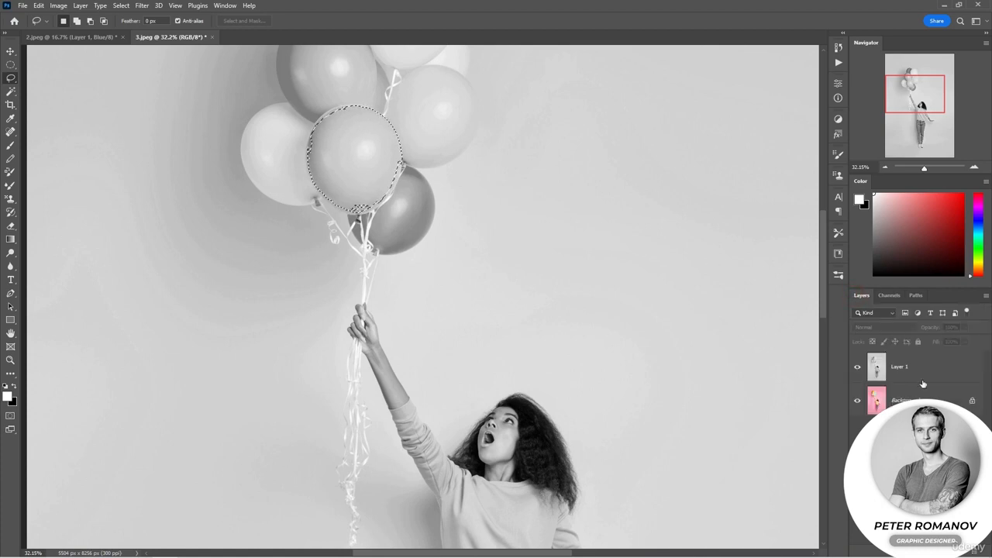
Delete the selected balloon area from the desaturated Layer 1 to reveal the coloured balloon, and deselect.
click(922, 374)
key(Delete)
key(ctrl+d)
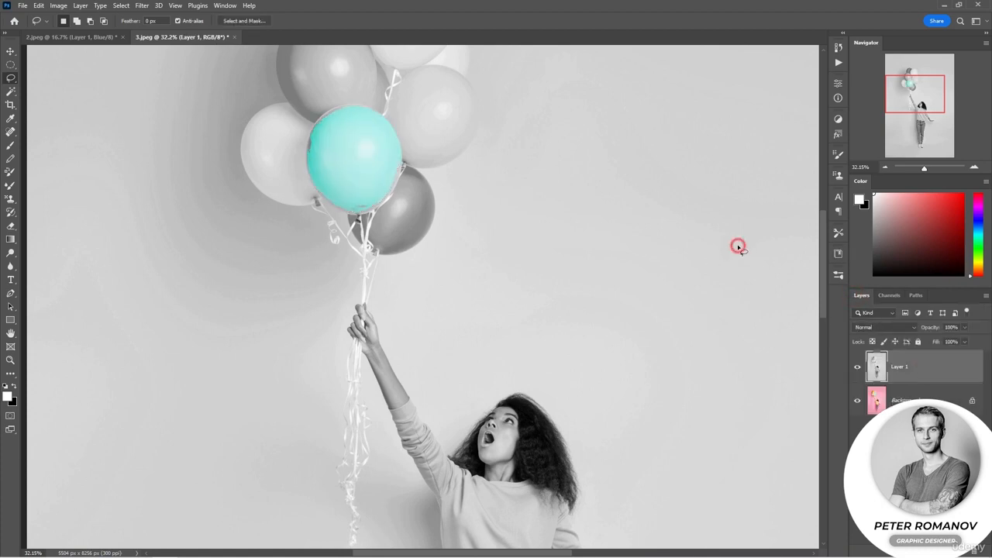
click(885, 170)
click(884, 169)
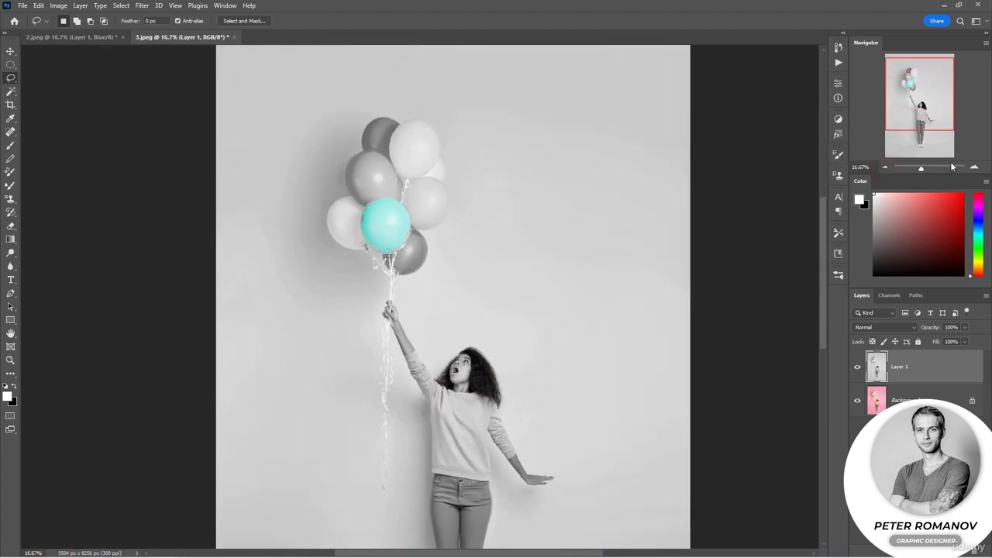
Show the Alpha 1 channel as an overlay on the image and make it the active channel.
click(974, 168)
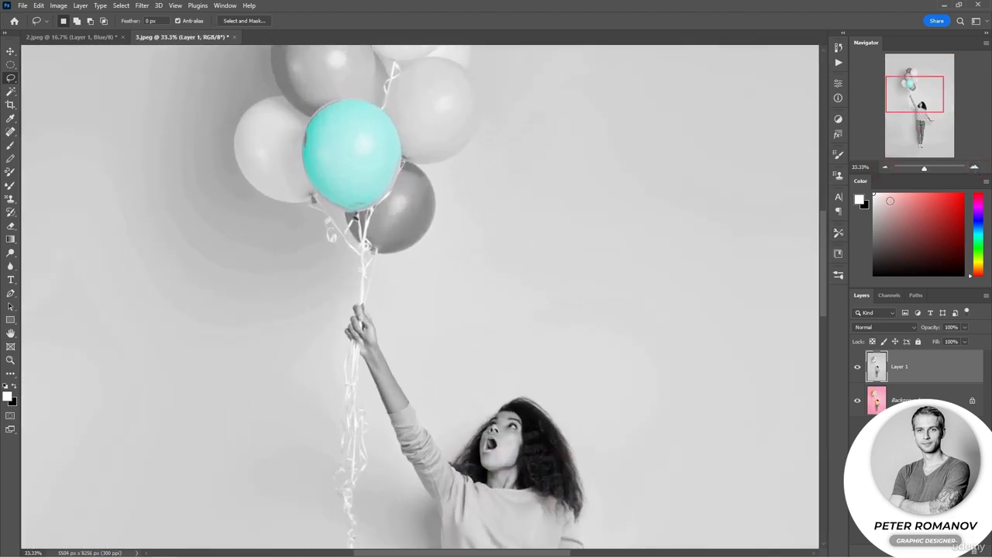
click(891, 294)
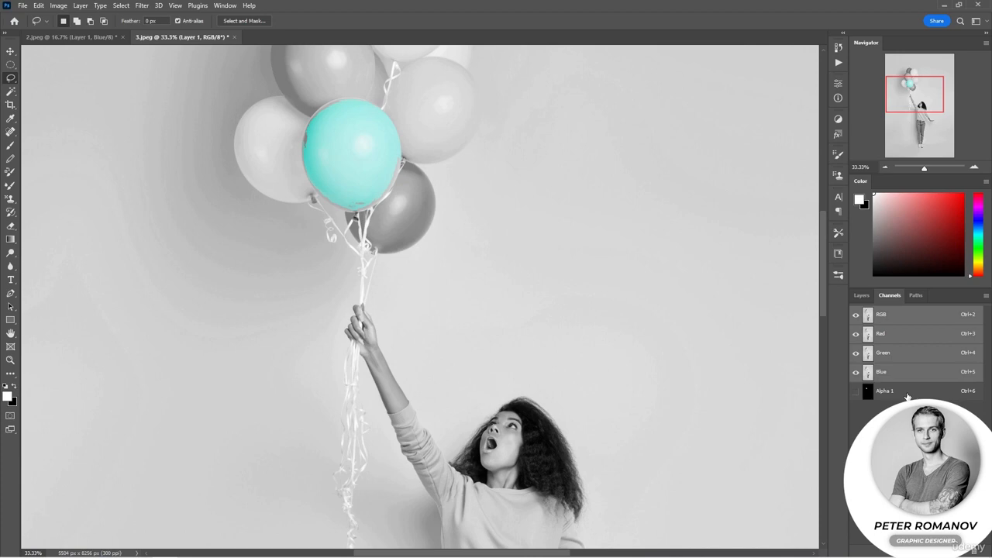
ctrl+click(864, 393)
click(856, 391)
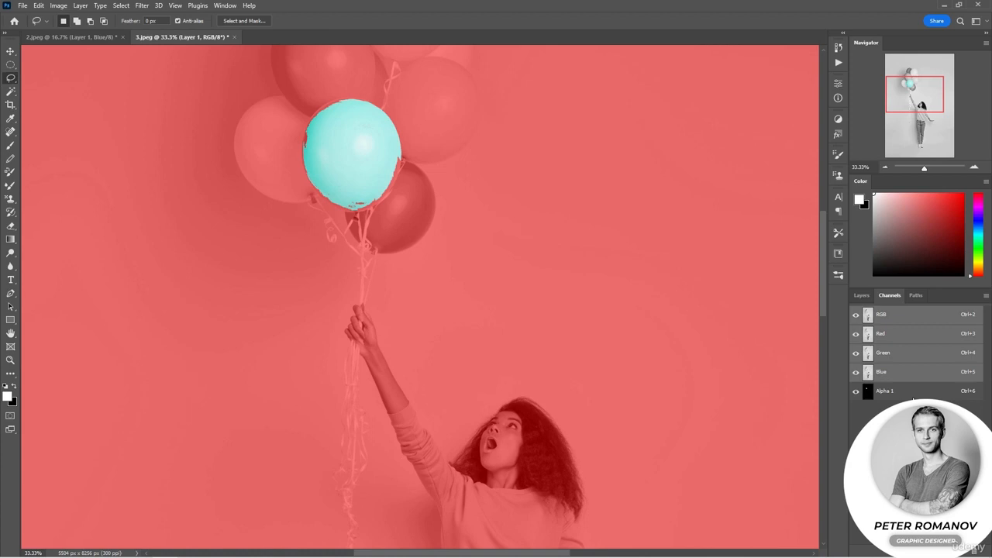
click(913, 399)
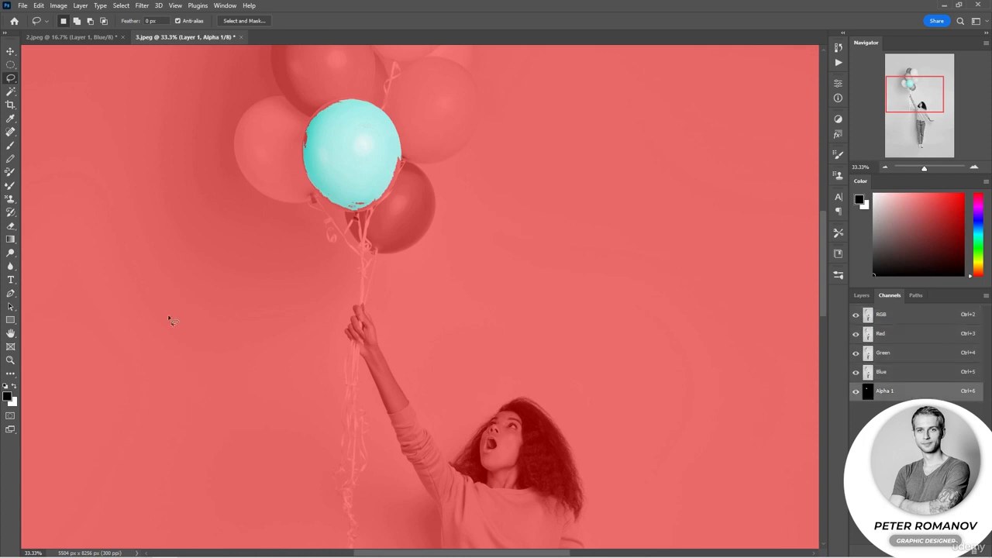
Paint white with a 39 px soft round brush over the rough edges of the turquoise balloon in the Alpha 1 mask.
key(b)
right_click(330, 150)
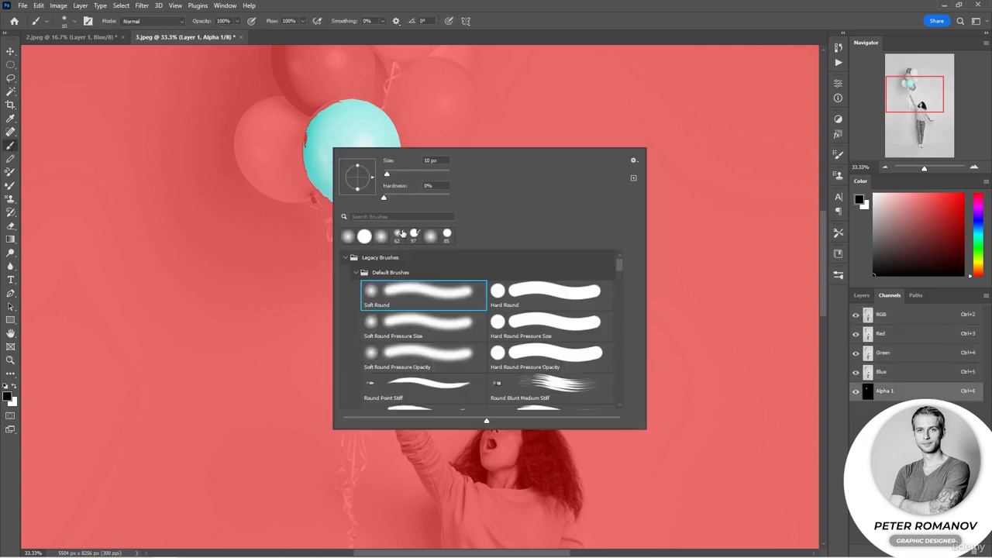
key(Escape)
key(x)
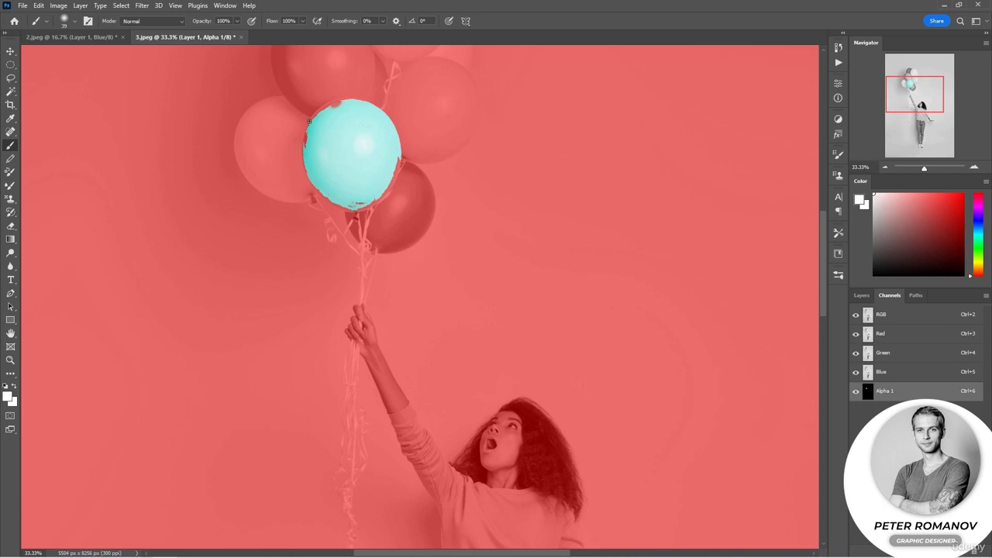
right_click(353, 179)
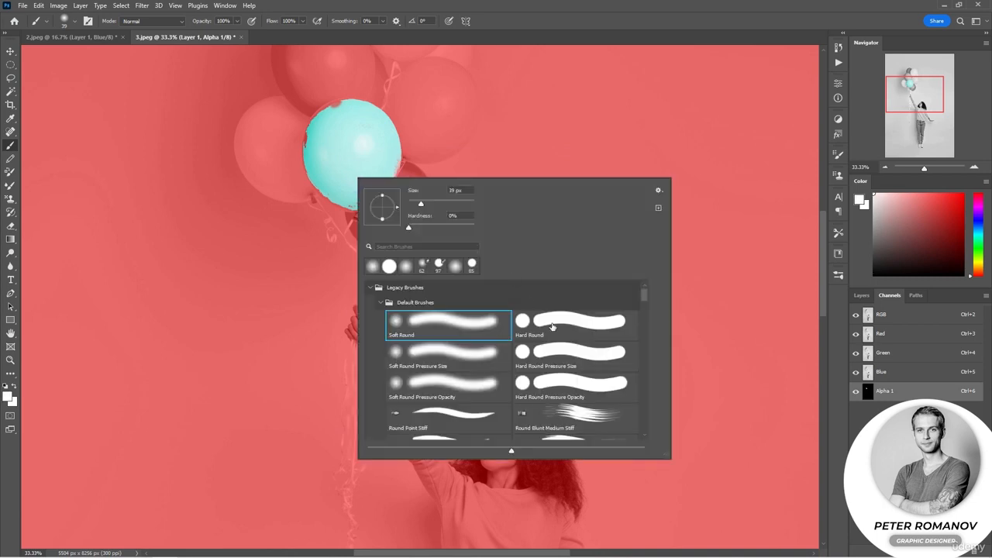
key(Escape)
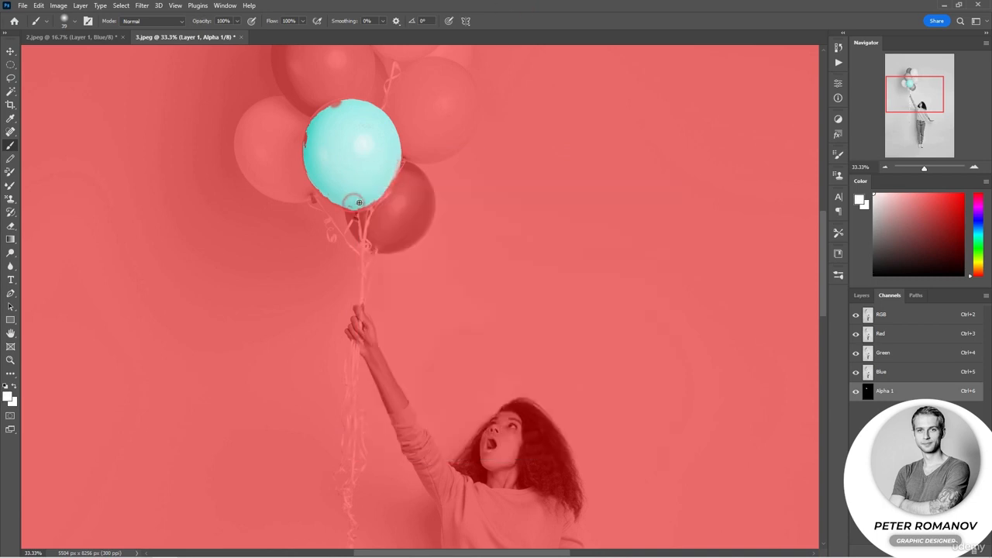
drag(369, 205, 397, 169)
drag(343, 106, 322, 109)
drag(309, 144, 307, 141)
Switch to a 100 px hard round brush and paint the pale balloon beside the turquoise one white in the Alpha 1 mask.
right_click(329, 138)
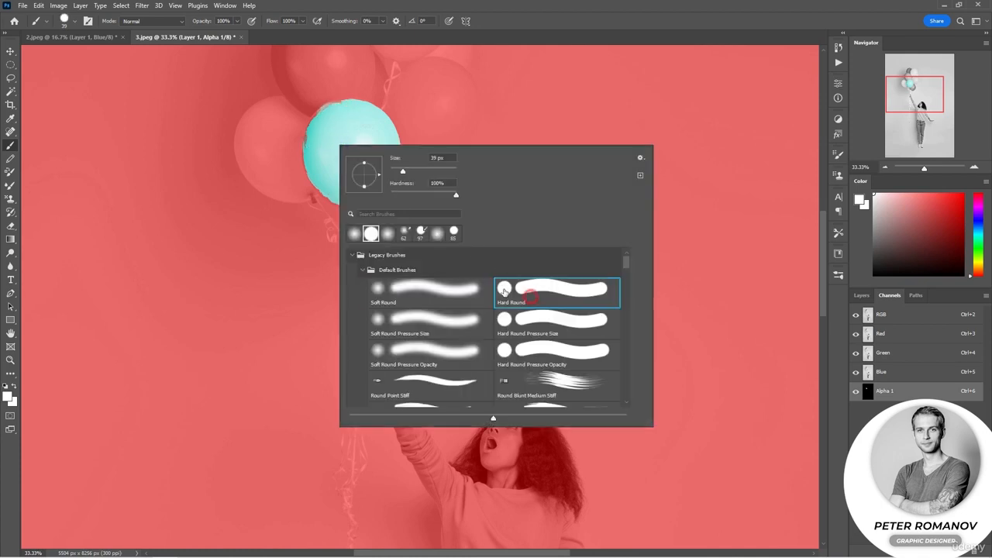
key(Escape)
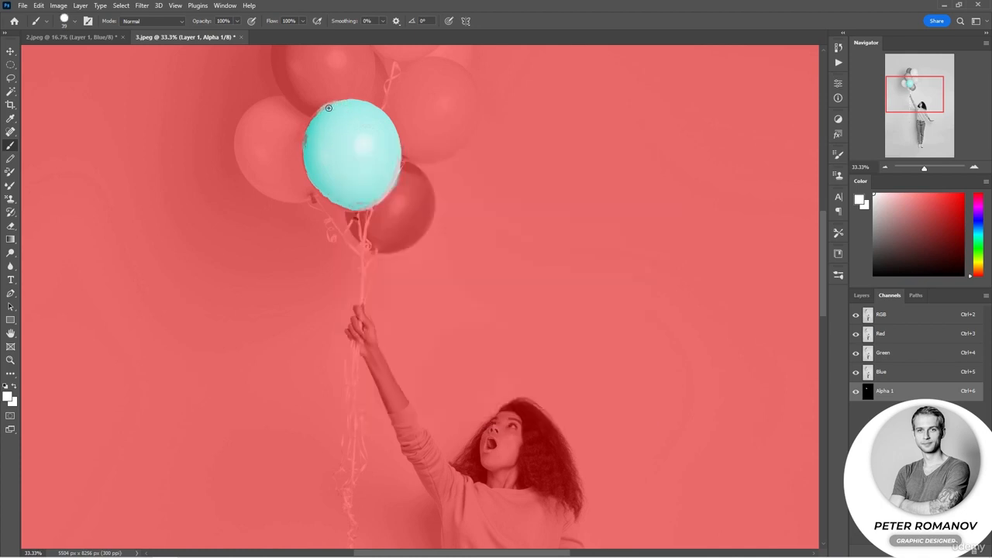
scroll(400, 228, up, 3)
scroll(399, 228, up, 2)
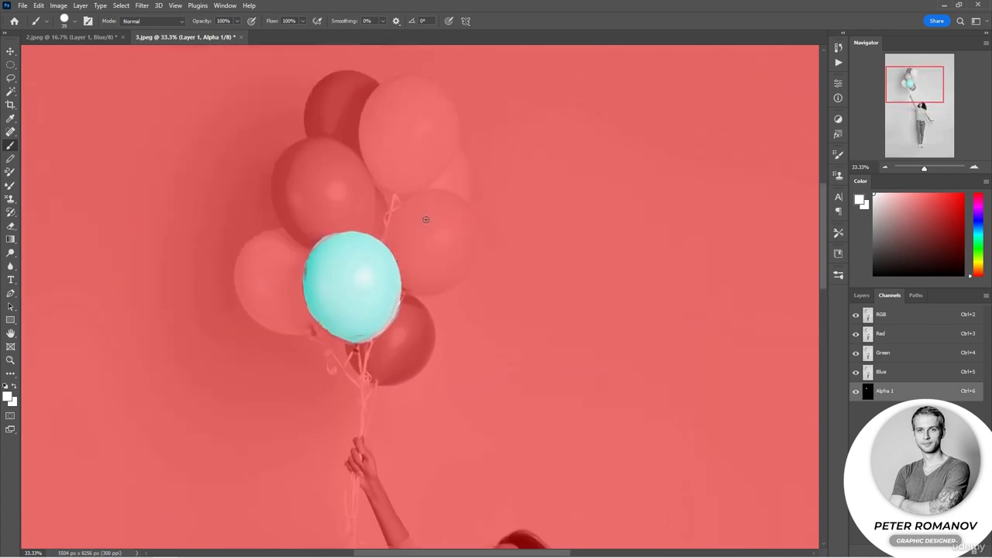
right_click(426, 229)
key(Escape)
mouse_move(425, 230)
mouse_down()
mouse_move(442, 254)
mouse_move(458, 230)
mouse_move(449, 216)
mouse_move(451, 260)
mouse_move(462, 244)
mouse_move(459, 218)
mouse_move(466, 242)
mouse_move(454, 274)
mouse_move(402, 282)
mouse_move(427, 285)
mouse_move(452, 262)
mouse_move(409, 270)
mouse_move(429, 244)
mouse_move(403, 227)
mouse_move(387, 242)
mouse_move(405, 208)
mouse_move(450, 203)
mouse_move(466, 223)
mouse_move(463, 245)
mouse_move(428, 246)
mouse_move(442, 206)
mouse_move(412, 244)
mouse_move(414, 202)
mouse_move(437, 197)
mouse_move(468, 238)
mouse_move(434, 283)
mouse_up()
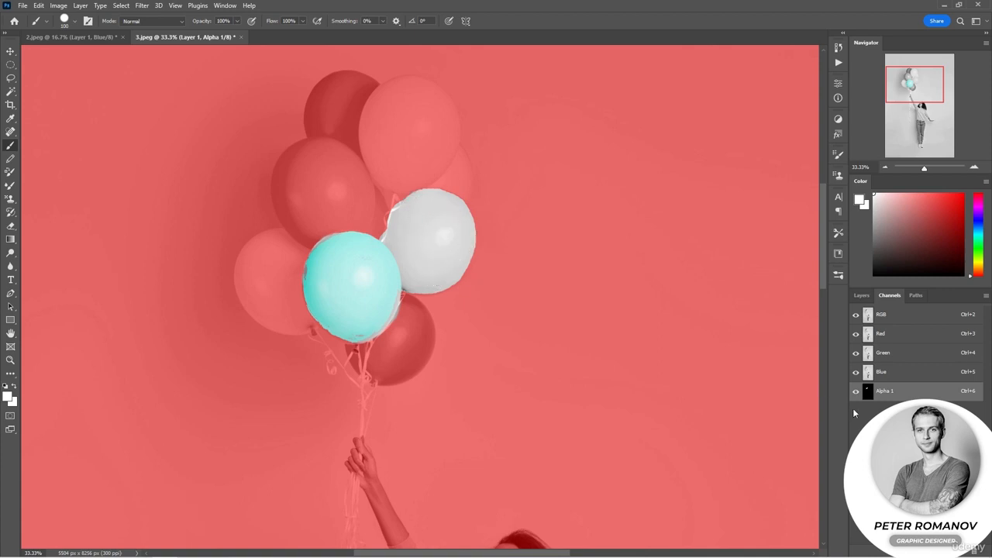
Hide the Alpha 1 overlay, reactivate the RGB channels, and load Alpha 1 as a selection back in the layer list.
click(856, 391)
click(892, 315)
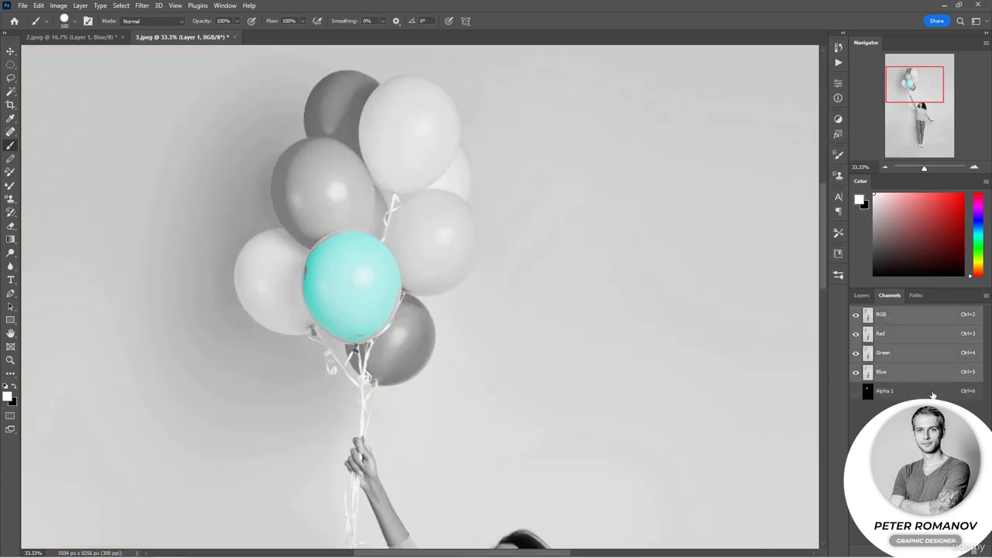
ctrl+click(867, 392)
click(862, 297)
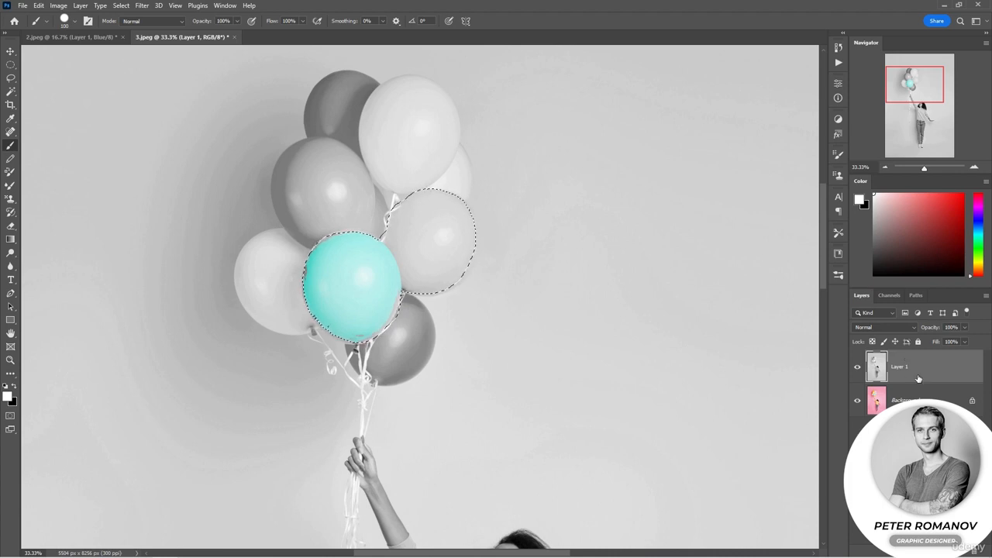
Drop the selection, duplicate the Background layer and desaturate the copy, with Layer 1 hidden.
click(918, 397)
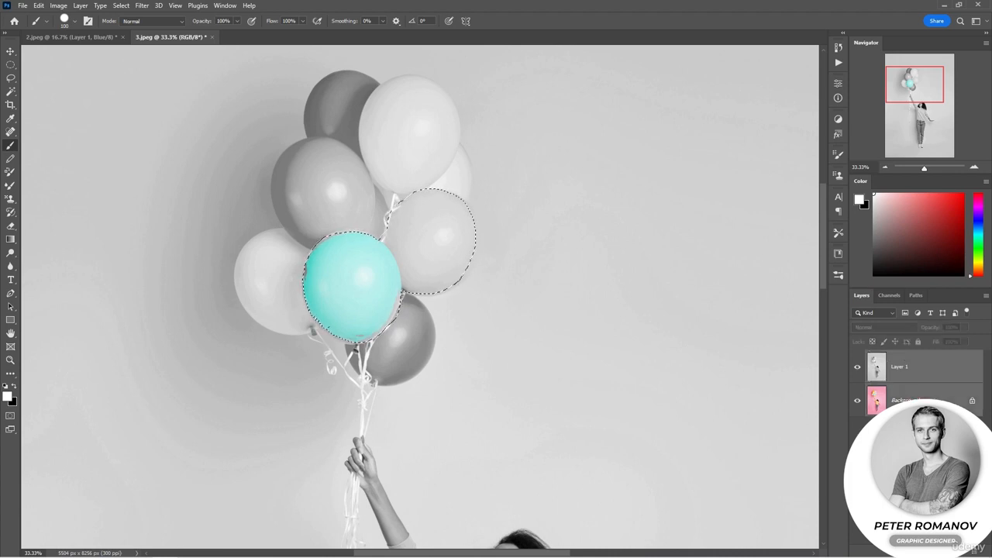
key(ctrl+d)
key(l)
key(ctrl+j)
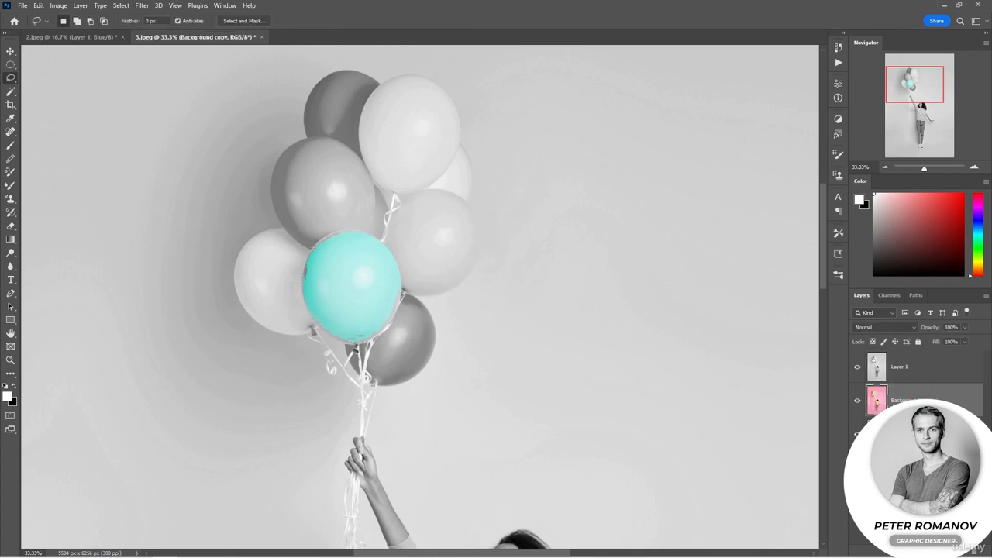
key(ctrl+shift+u)
click(858, 366)
Create a new Alpha 2 channel, show it over the RGB image, and invert it to white.
click(890, 295)
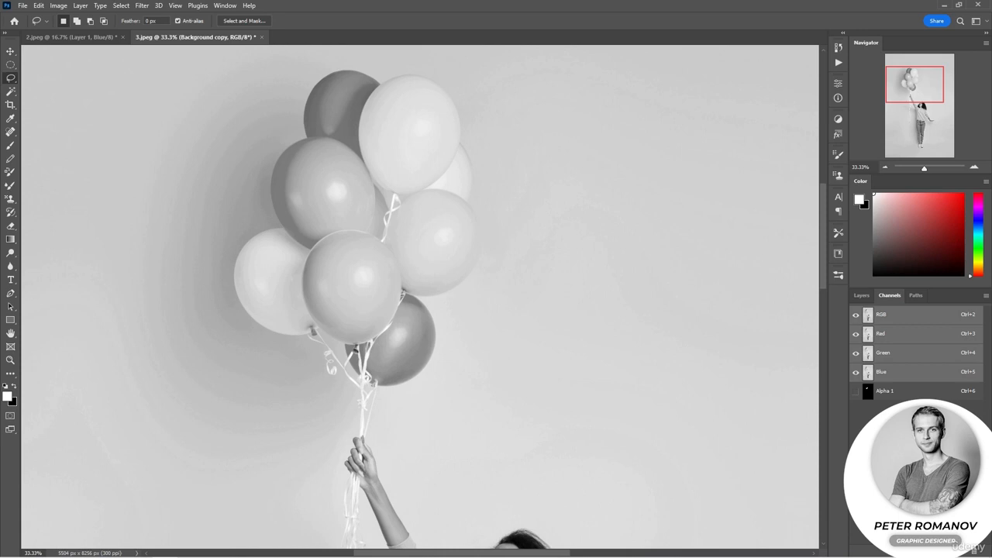
click(963, 551)
click(857, 317)
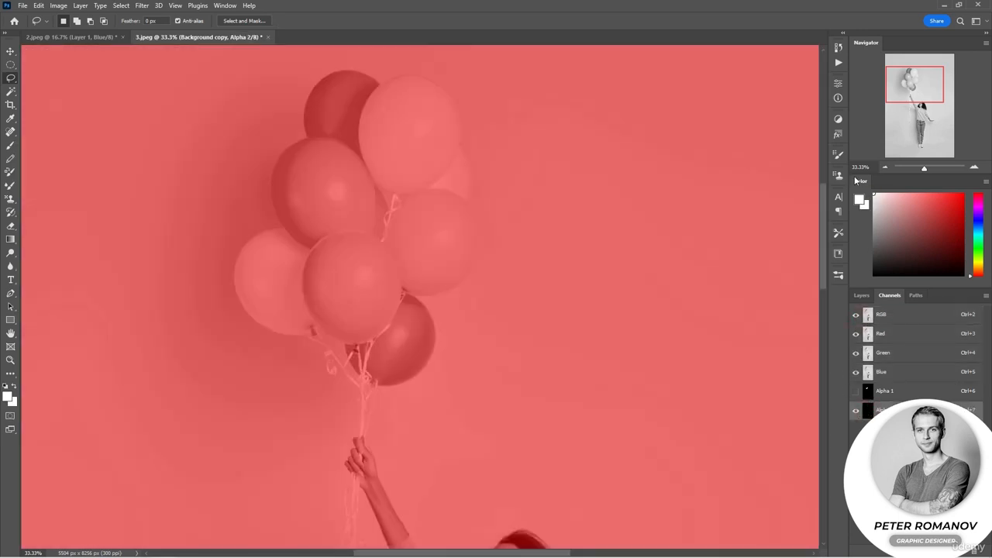
key(ctrl+i)
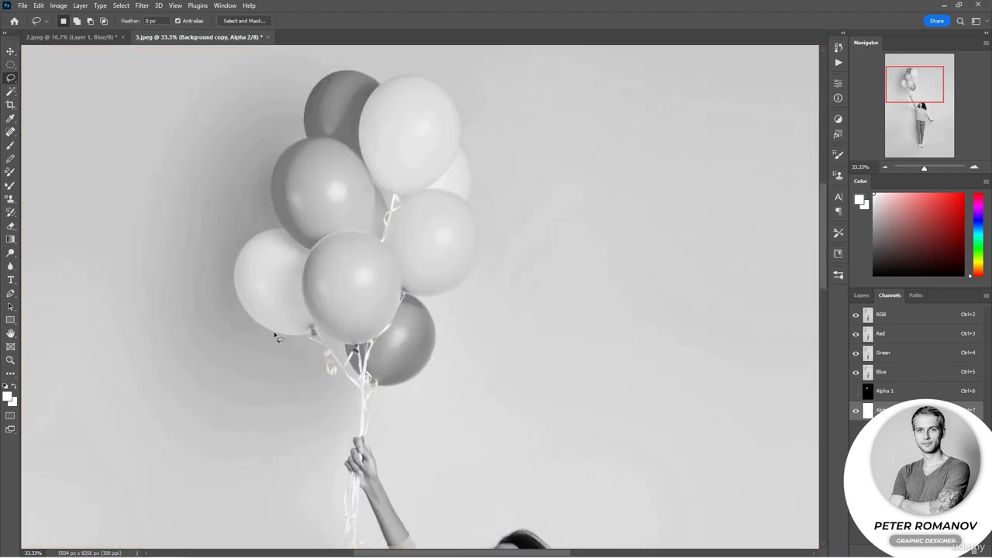
Paint the large pale balloon at the top of the bunch black in Alpha 2 with a 100 px hard round brush.
key(d)
click(10, 145)
right_click(388, 256)
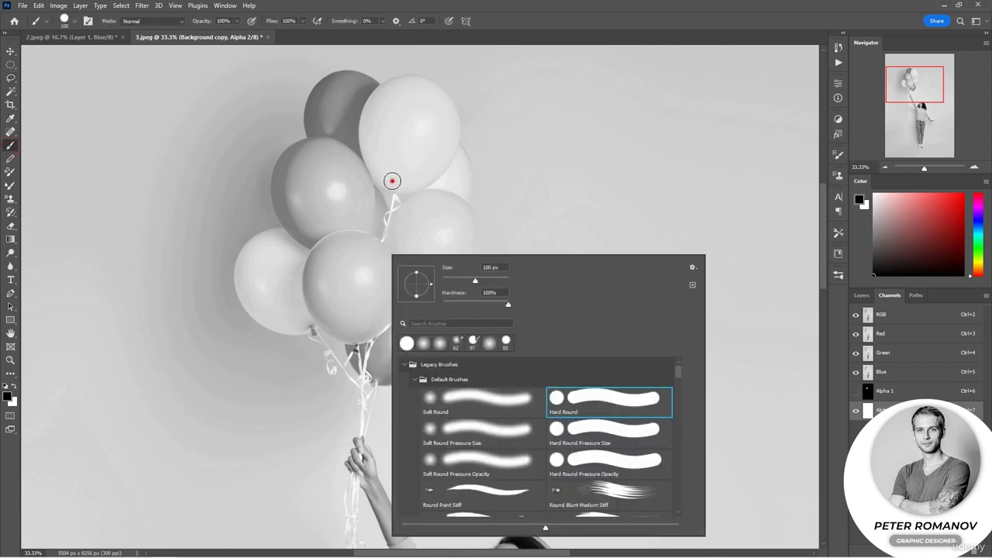
mouse_move(390, 180)
mouse_down()
mouse_move(381, 159)
mouse_move(389, 106)
mouse_move(381, 160)
mouse_move(392, 154)
mouse_up()
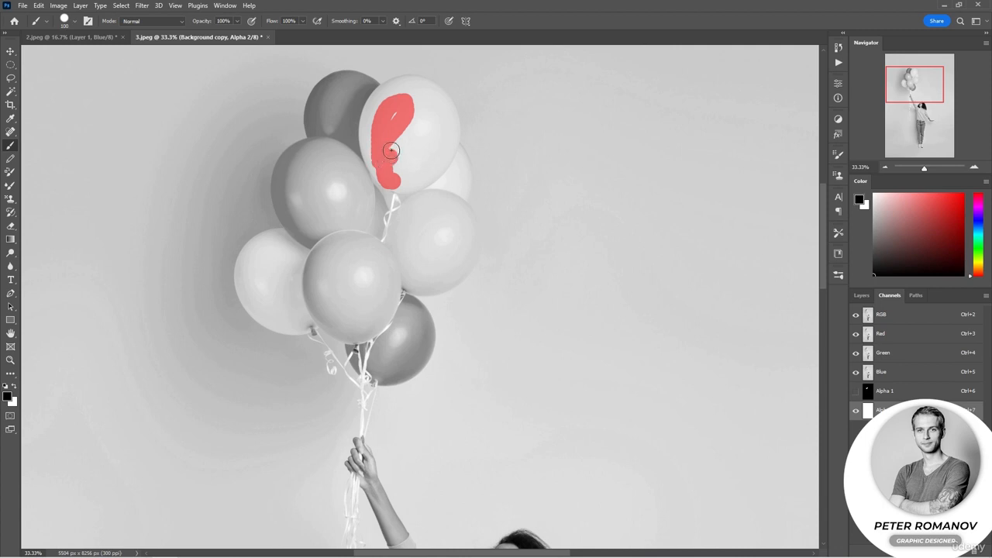
mouse_move(408, 121)
mouse_down()
mouse_move(401, 153)
mouse_move(402, 109)
mouse_move(397, 173)
mouse_move(387, 178)
mouse_move(374, 139)
mouse_move(404, 89)
mouse_move(433, 97)
mouse_move(441, 127)
mouse_move(430, 156)
mouse_move(397, 180)
mouse_move(447, 165)
mouse_move(450, 100)
mouse_up()
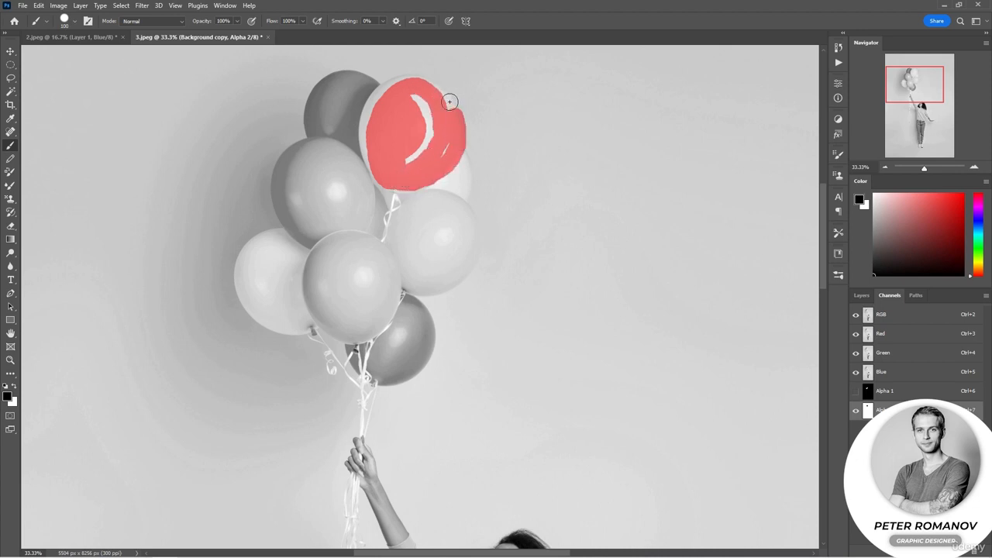
key(ctrl+z)
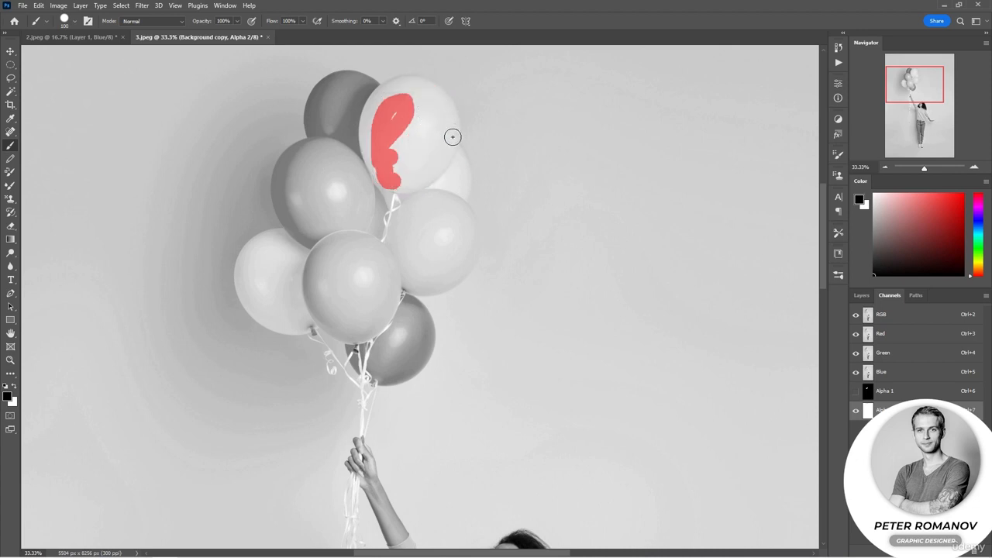
mouse_move(452, 137)
mouse_down()
mouse_move(410, 185)
mouse_move(382, 175)
mouse_move(369, 148)
mouse_move(387, 90)
mouse_move(409, 84)
mouse_move(446, 102)
mouse_move(448, 136)
mouse_move(433, 169)
mouse_move(444, 154)
mouse_move(446, 113)
mouse_move(427, 155)
mouse_move(412, 164)
mouse_move(429, 120)
mouse_move(401, 153)
mouse_move(403, 119)
mouse_move(390, 123)
mouse_move(414, 99)
mouse_up()
Hide the Alpha 2 overlay, load the channel as a selection, and return to the layer list.
key(ctrl+0)
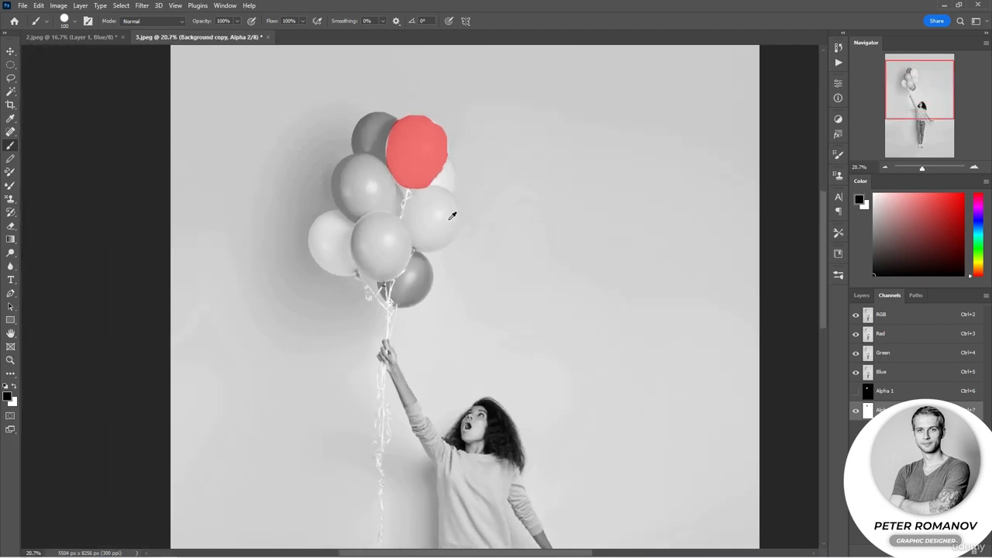
click(856, 411)
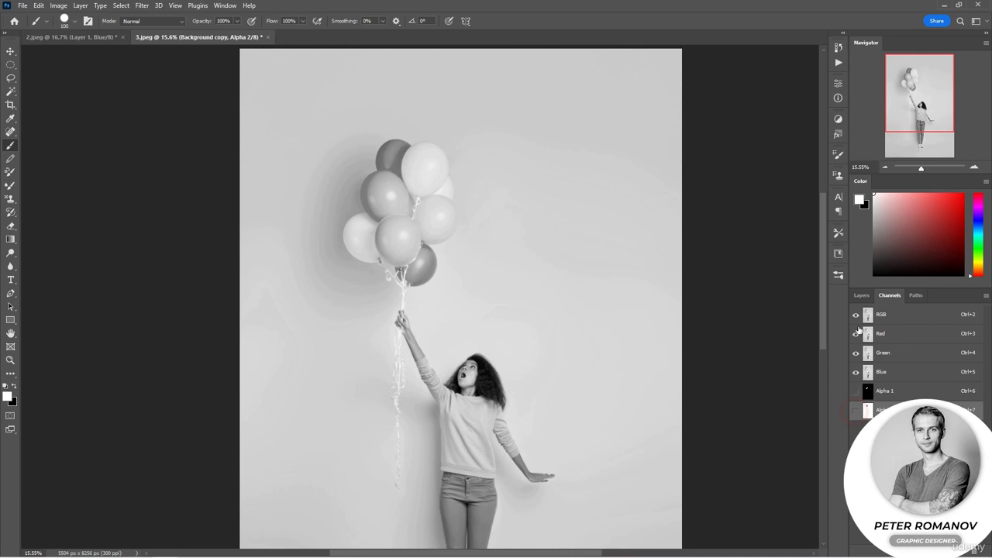
ctrl+click(869, 412)
click(861, 295)
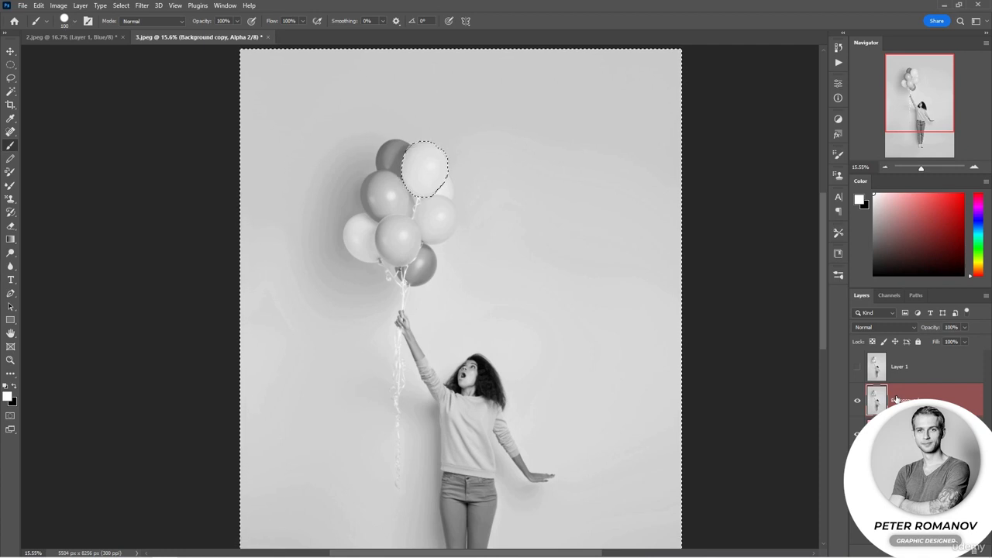
Invert the selection and add it as a layer mask on Background copy, toggling that layer's visibility to compare.
click(11, 78)
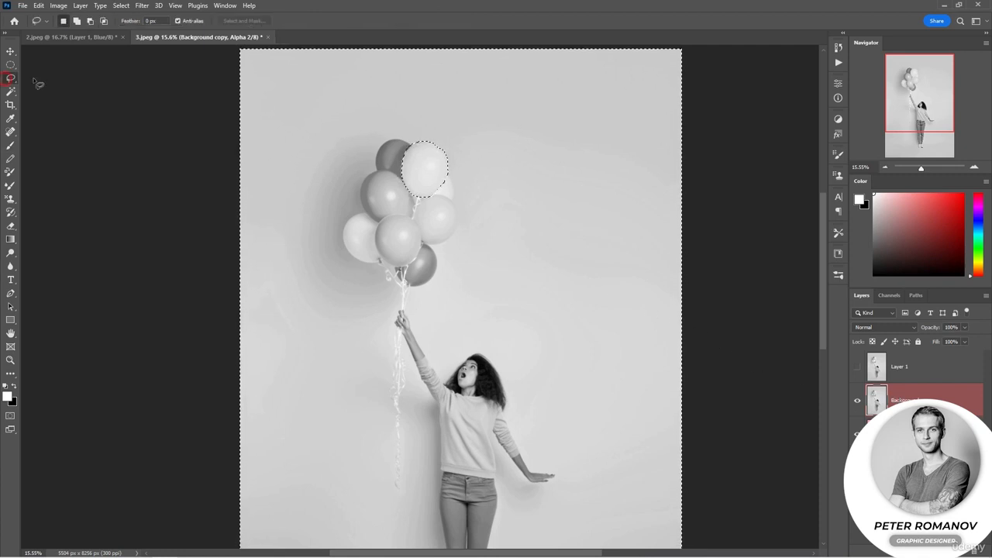
right_click(381, 152)
click(404, 166)
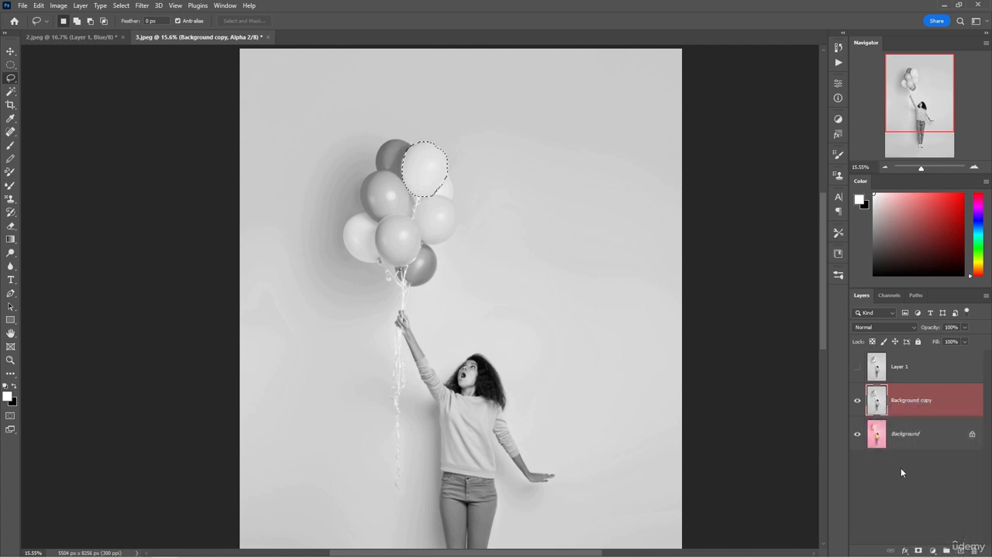
click(920, 550)
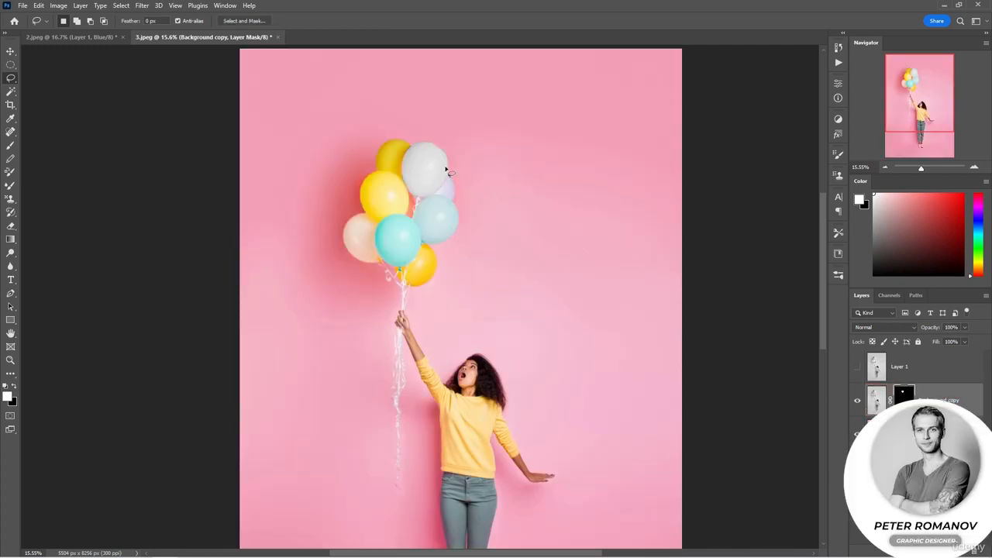
click(858, 400)
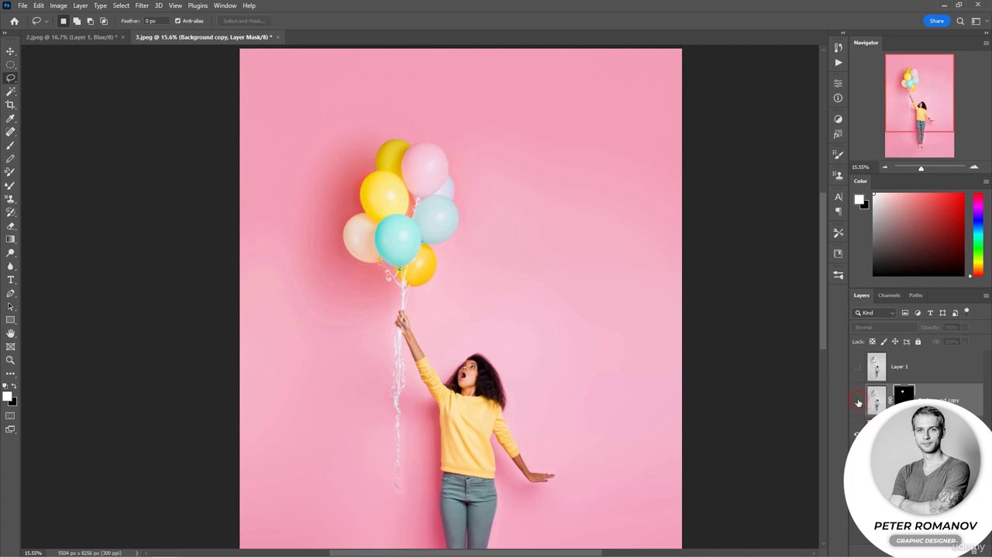
click(858, 401)
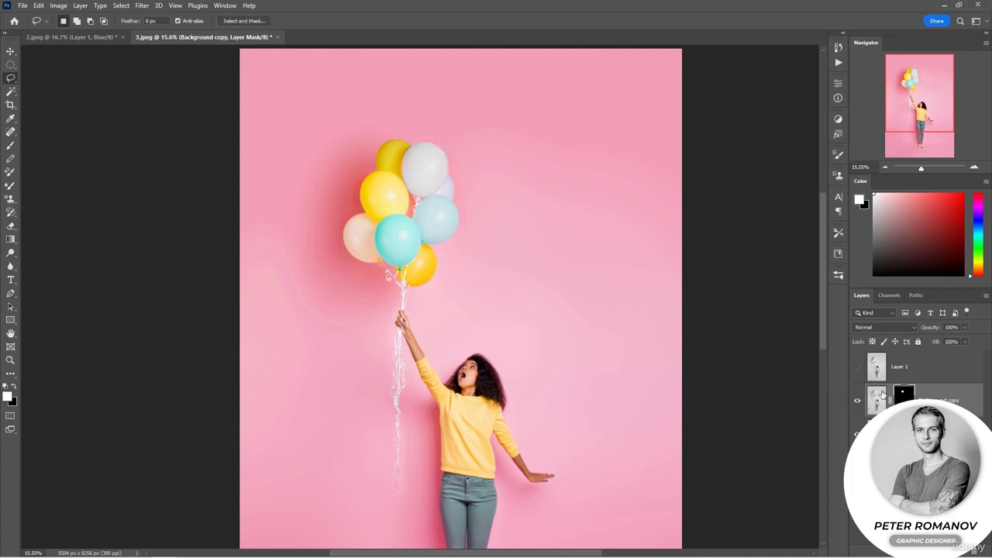